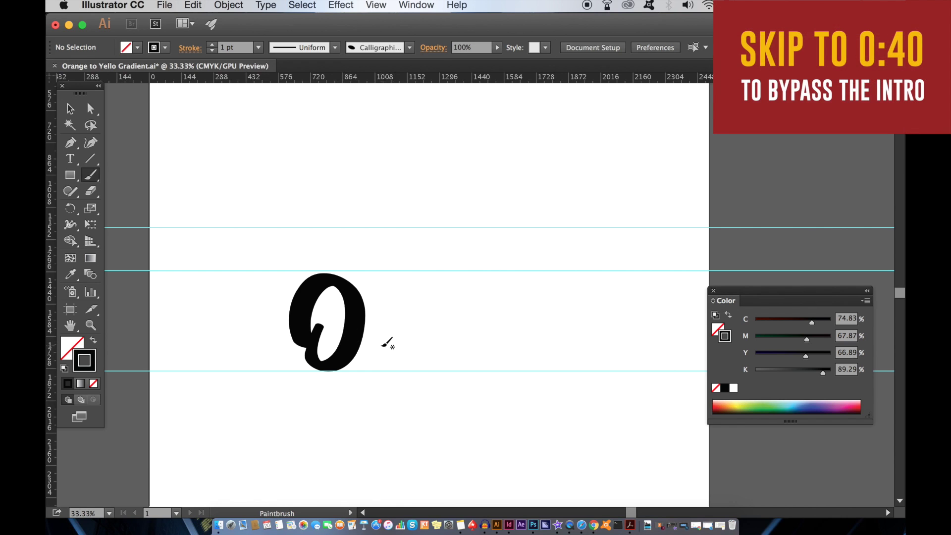
Brush-letter an 'l' and then an 'a' to the right of the '0'
{"action": "mouse_move", "coordinate": [367, 349]}
{"action": "left_mouse_down"}
{"action": "mouse_move", "coordinate": [395, 361]}
{"action": "mouse_move", "coordinate": [400, 249]}
{"action": "mouse_move", "coordinate": [374, 294]}
{"action": "mouse_move", "coordinate": [415, 372]}
{"action": "left_mouse_up"}
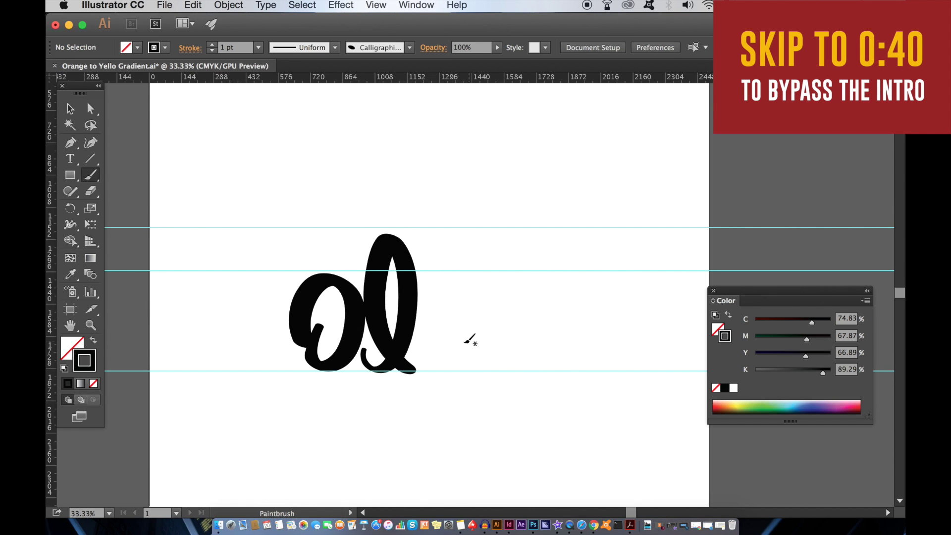
{"action": "mouse_move", "coordinate": [465, 300]}
{"action": "left_mouse_down"}
{"action": "mouse_move", "coordinate": [436, 346]}
{"action": "mouse_move", "coordinate": [500, 363]}
{"action": "left_mouse_up"}
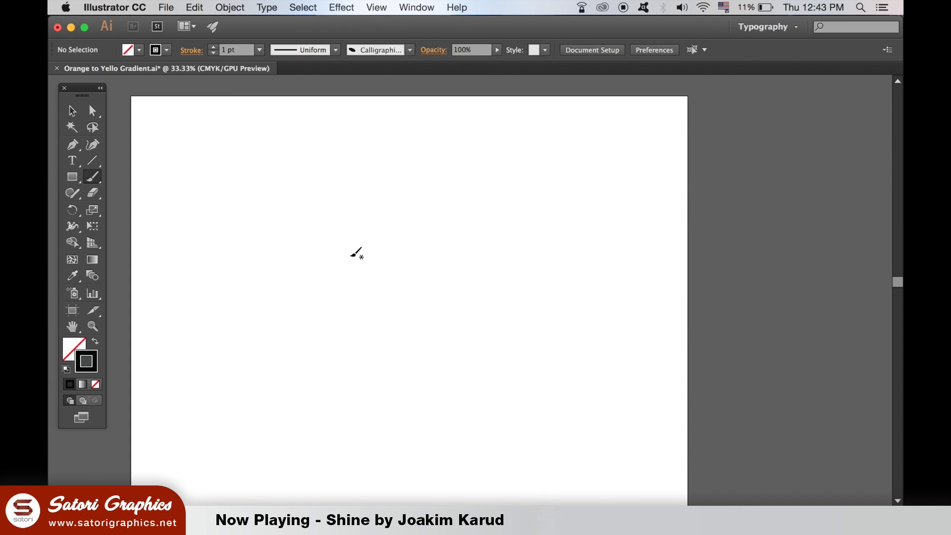
Set the calligraphic brush's Angle to Pressure with about 67° variation
{"action": "left_click", "coordinate": [416, 7]}
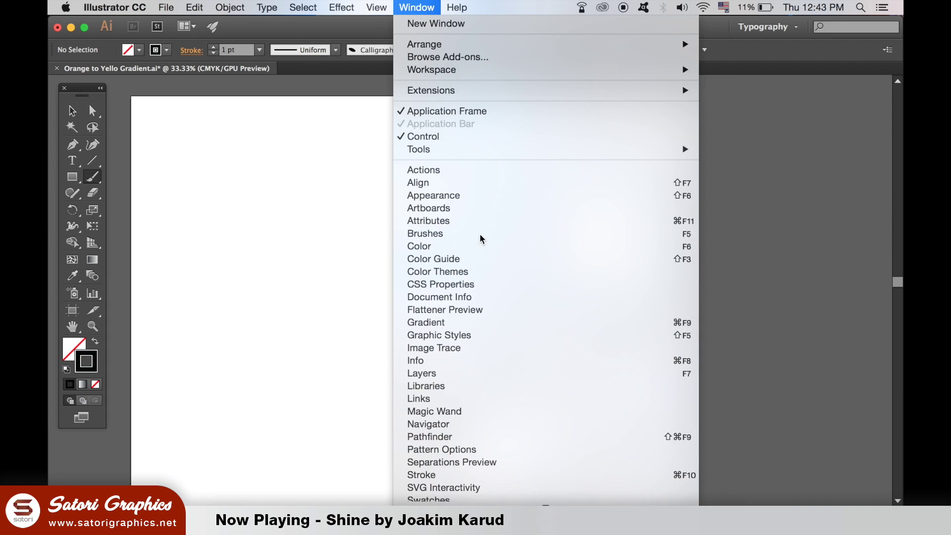
{"action": "left_click", "coordinate": [284, 275]}
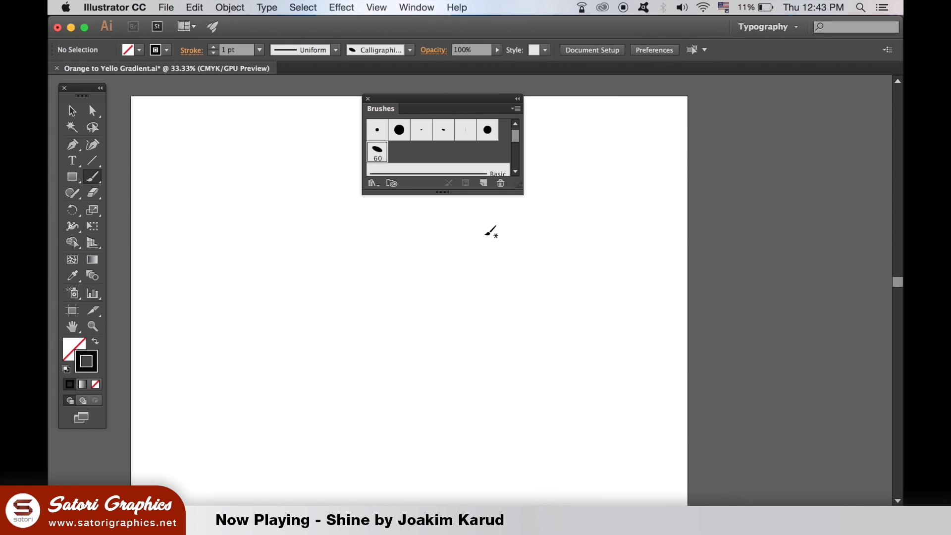
{"action": "double_click", "coordinate": [378, 153]}
{"action": "mouse_move", "coordinate": [432, 178]}
{"action": "left_mouse_down"}
{"action": "mouse_move", "coordinate": [553, 182]}
{"action": "mouse_move", "coordinate": [647, 130]}
{"action": "mouse_move", "coordinate": [632, 120]}
{"action": "left_mouse_up"}
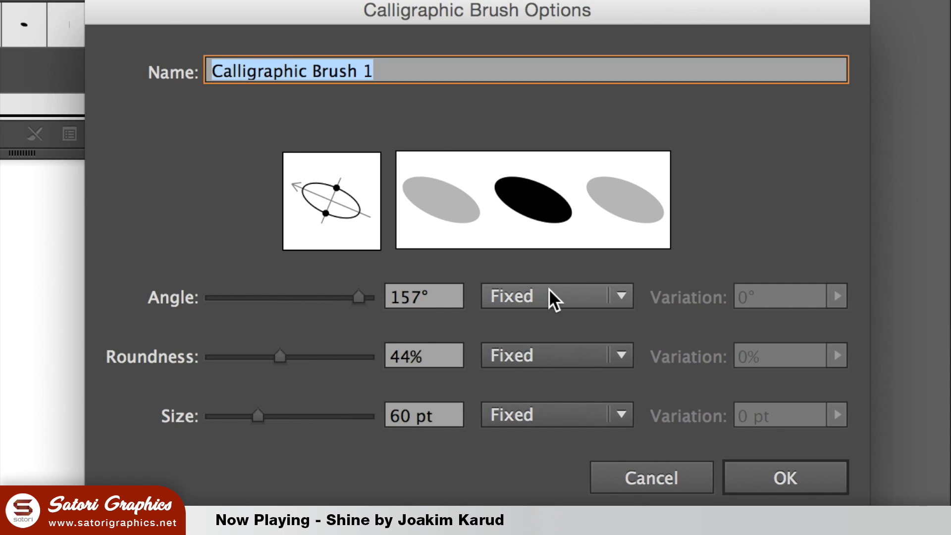
{"action": "left_click", "coordinate": [553, 296]}
{"action": "left_click", "coordinate": [596, 386]}
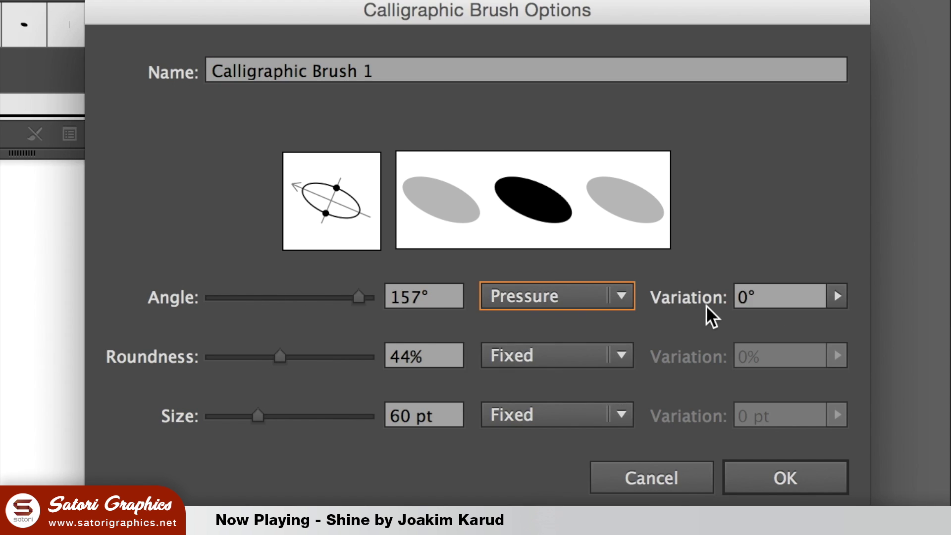
{"action": "left_click", "coordinate": [836, 296]}
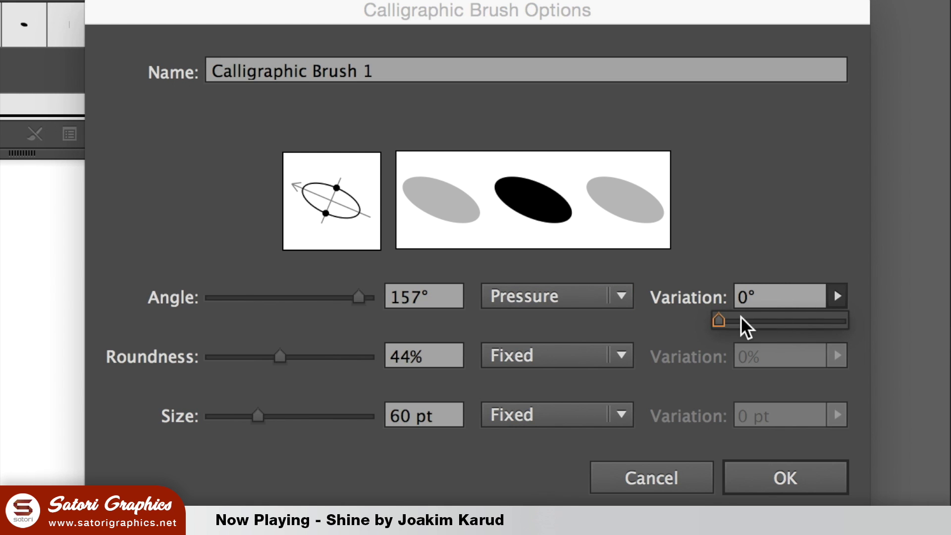
{"action": "mouse_move", "coordinate": [745, 326]}
{"action": "left_mouse_down"}
{"action": "mouse_move", "coordinate": [780, 329]}
{"action": "mouse_move", "coordinate": [762, 332]}
{"action": "left_mouse_up"}
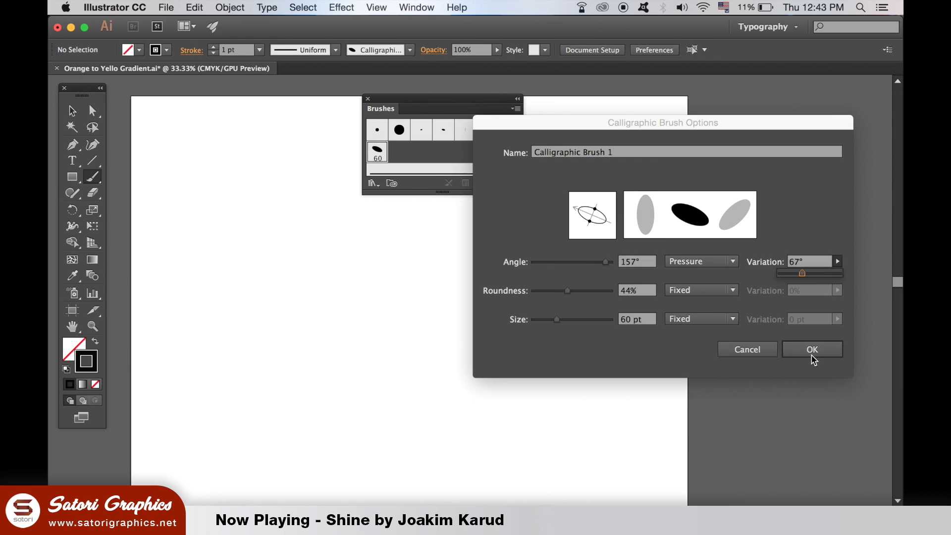
{"action": "left_click", "coordinate": [812, 351]}
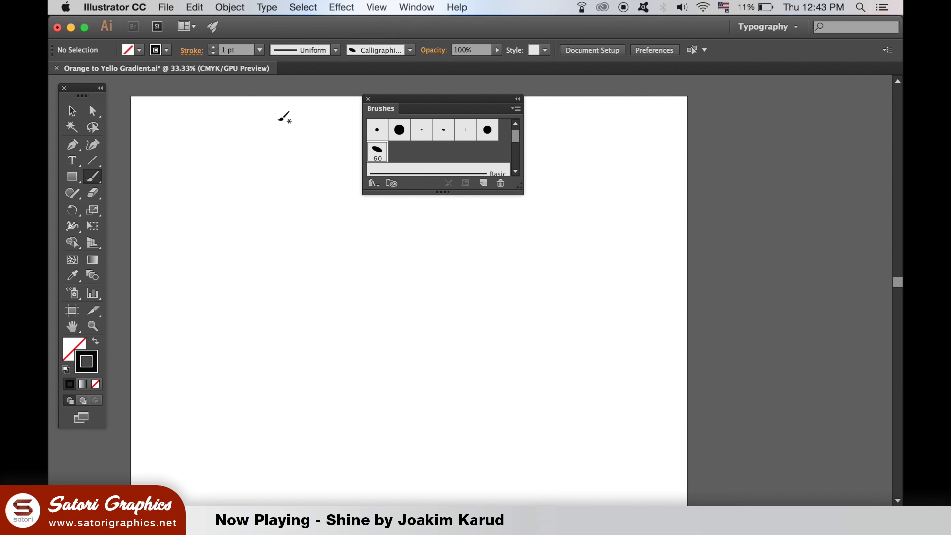
Paint long test strokes across the artboard with the pressure-angled brush
{"action": "mouse_move", "coordinate": [246, 302]}
{"action": "left_mouse_down"}
{"action": "mouse_move", "coordinate": [376, 279]}
{"action": "mouse_move", "coordinate": [600, 276]}
{"action": "left_mouse_up"}
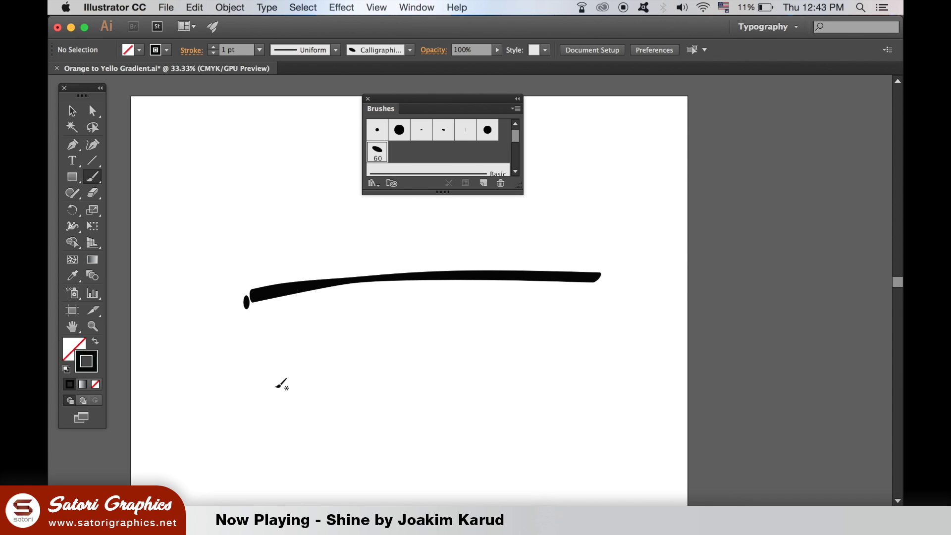
{"action": "mouse_move", "coordinate": [280, 379]}
{"action": "left_mouse_down"}
{"action": "mouse_move", "coordinate": [361, 355]}
{"action": "mouse_move", "coordinate": [533, 348]}
{"action": "left_mouse_up"}
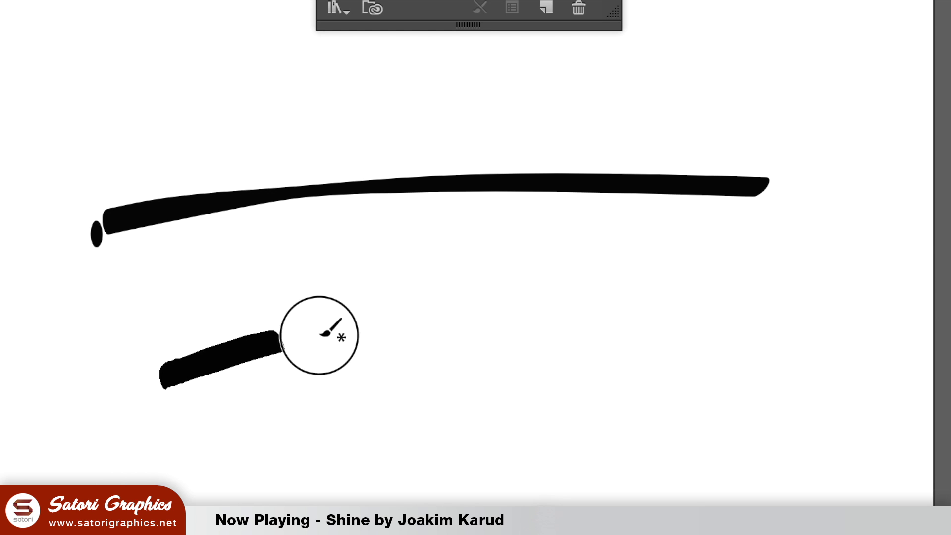
{"action": "left_click_drag", "start_coordinate": [642, 320], "coordinate": [835, 319]}
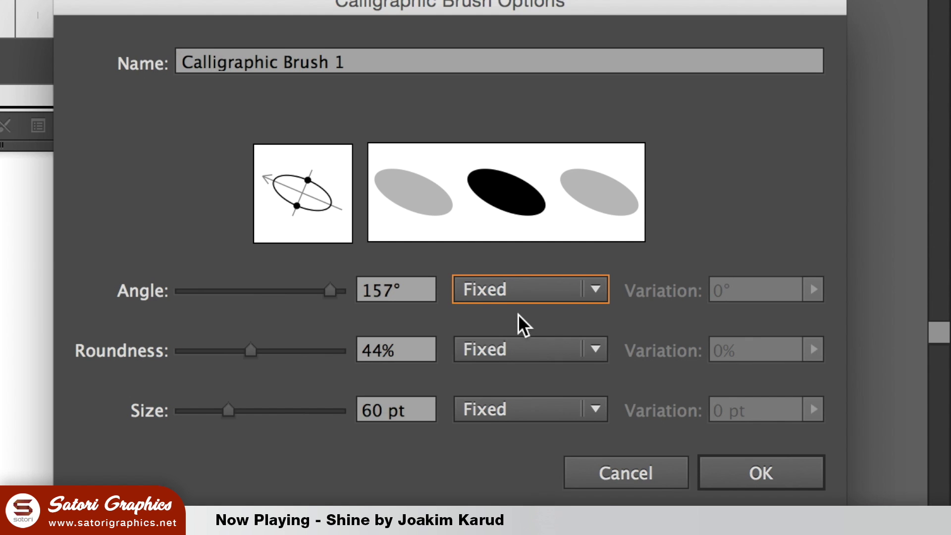
Make the brush roundness respond to pen pressure with about 31% variation
{"action": "left_click", "coordinate": [710, 293]}
{"action": "left_click", "coordinate": [555, 439]}
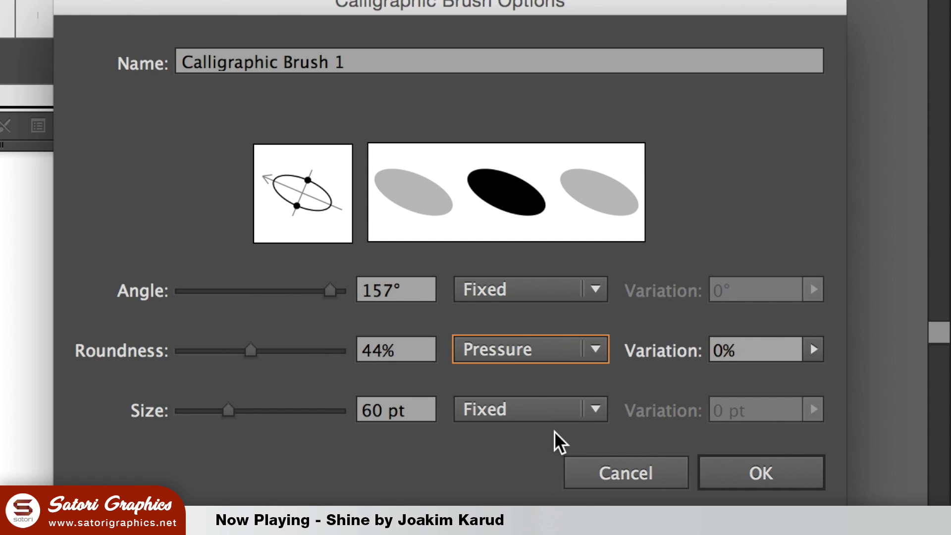
{"action": "left_click", "coordinate": [814, 349]}
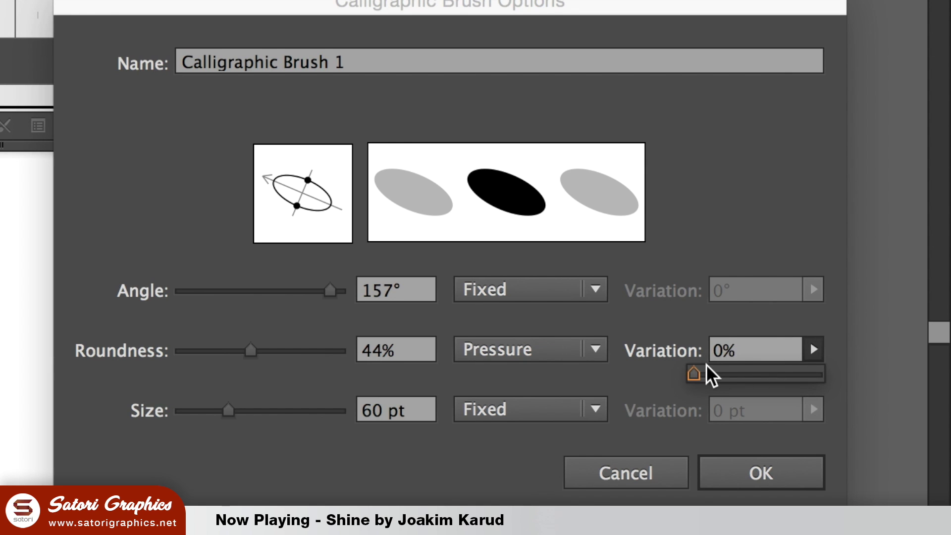
{"action": "left_click_drag", "start_coordinate": [703, 374], "coordinate": [792, 372]}
{"action": "left_click", "coordinate": [761, 472]}
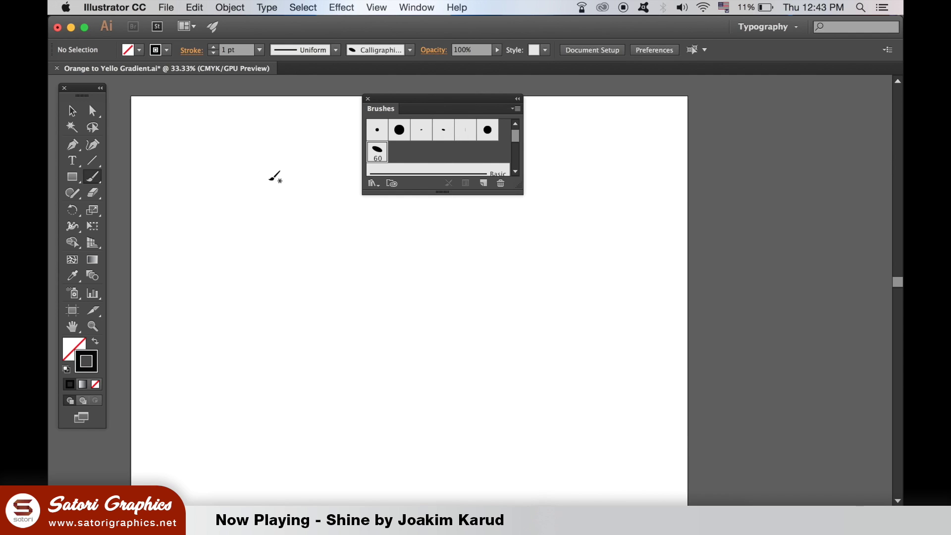
Paint two parallel test strokes rising to the upper right
{"action": "mouse_move", "coordinate": [230, 312]}
{"action": "left_mouse_down"}
{"action": "mouse_move", "coordinate": [349, 253]}
{"action": "mouse_move", "coordinate": [499, 205]}
{"action": "left_mouse_up"}
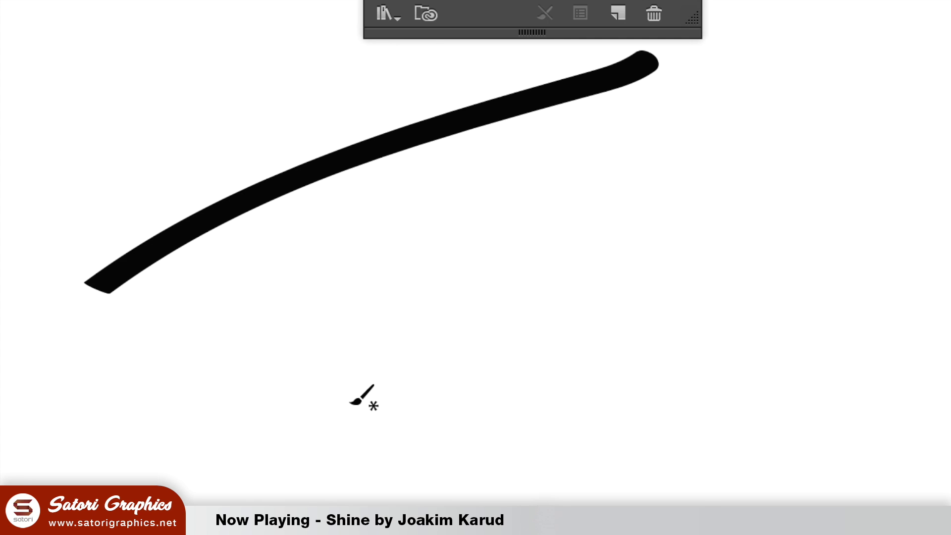
{"action": "left_click", "coordinate": [377, 345]}
{"action": "mouse_move", "coordinate": [465, 319]}
{"action": "left_mouse_down"}
{"action": "mouse_move", "coordinate": [619, 259]}
{"action": "mouse_move", "coordinate": [736, 187]}
{"action": "mouse_move", "coordinate": [909, 158]}
{"action": "left_mouse_up"}
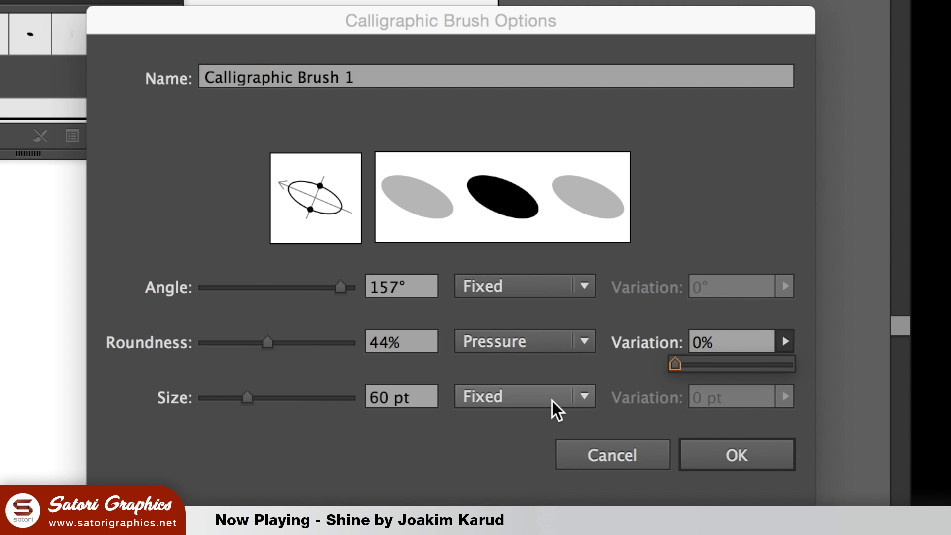
Set the brush Size to Pressure with a 45 pt variation
{"action": "left_click", "coordinate": [551, 400]}
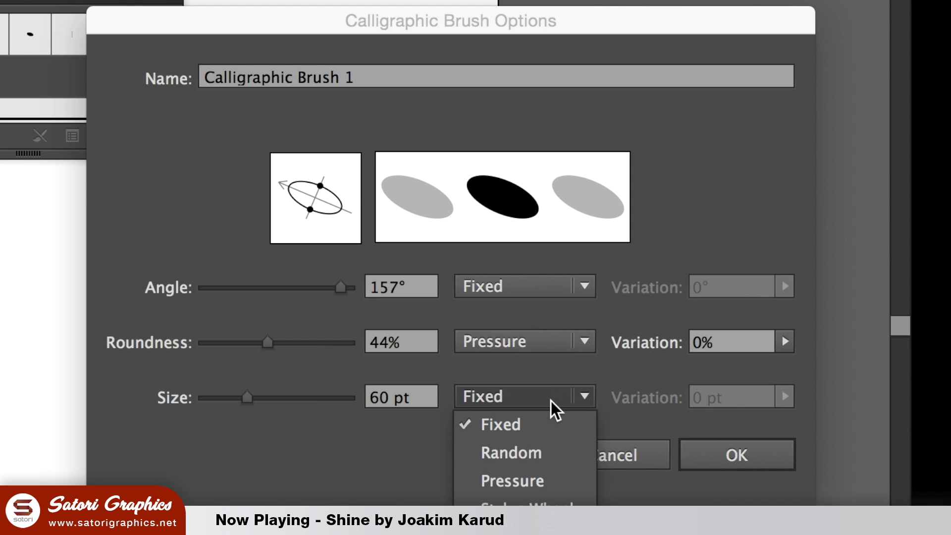
{"action": "left_click", "coordinate": [539, 479]}
{"action": "left_click", "coordinate": [784, 396]}
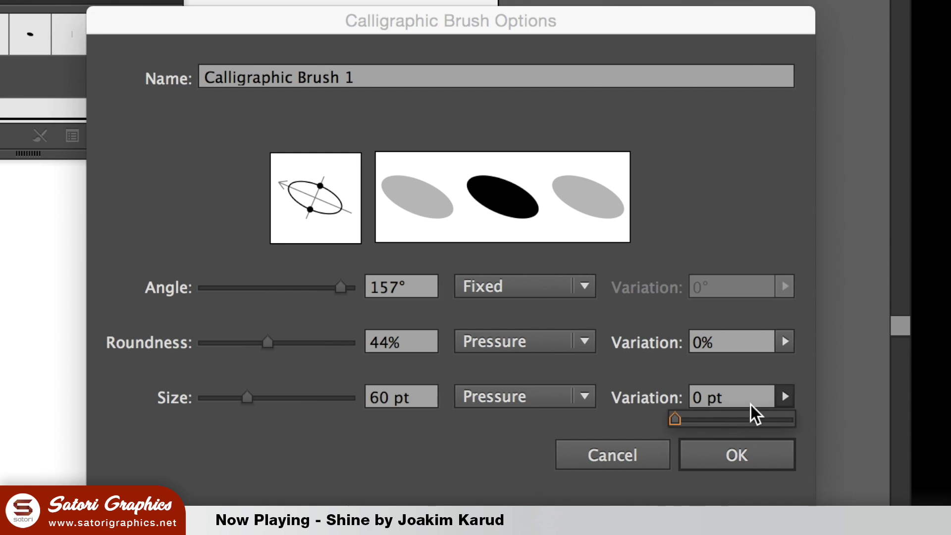
{"action": "left_click_drag", "start_coordinate": [679, 421], "coordinate": [759, 419]}
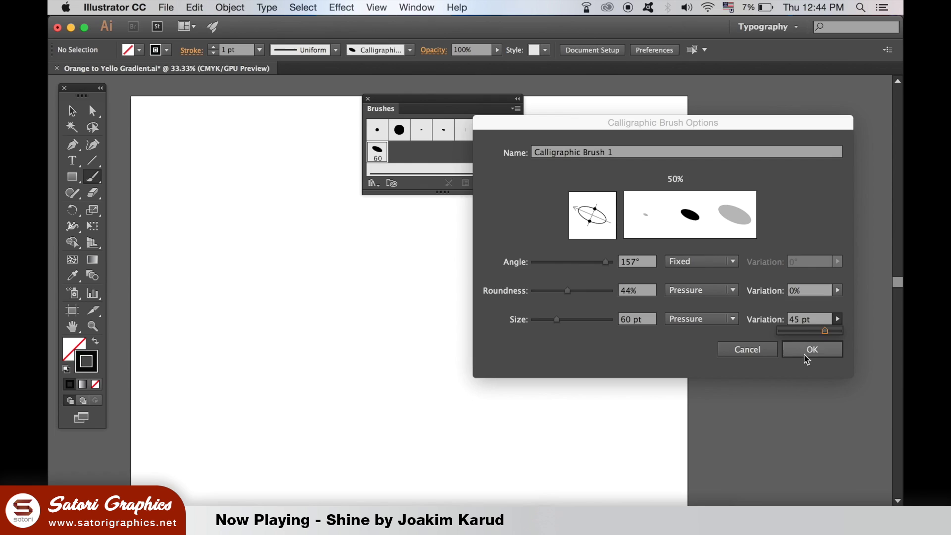
{"action": "left_click", "coordinate": [811, 349]}
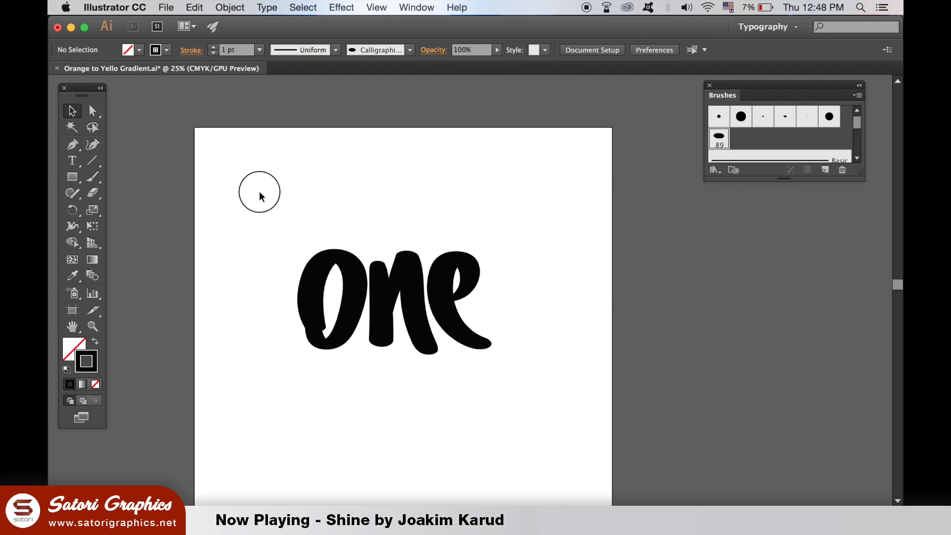
Select the 'one' lettering and apply Object > Path > Outline Stroke
{"action": "left_click_drag", "start_coordinate": [259, 192], "coordinate": [542, 383]}
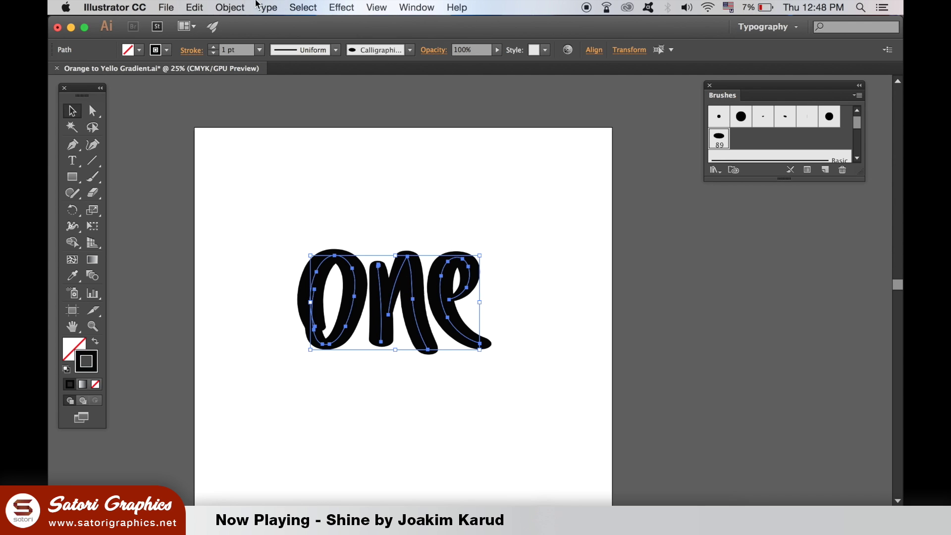
{"action": "left_click", "coordinate": [230, 6]}
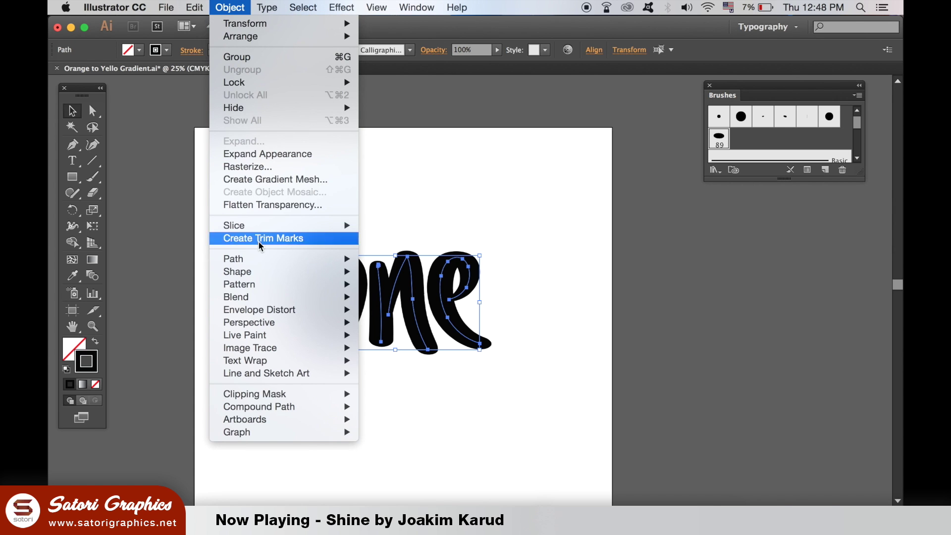
{"action": "mouse_move", "coordinate": [265, 259]}
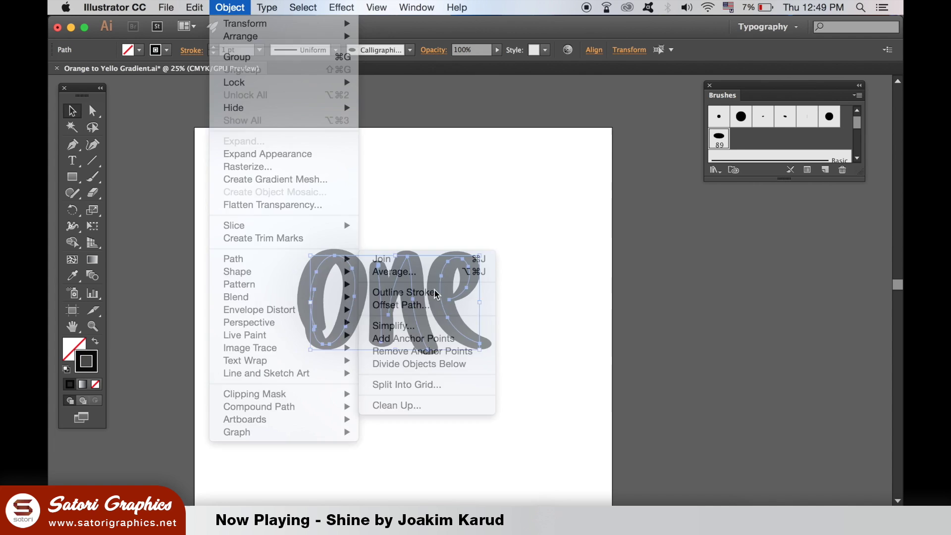
{"action": "left_click", "coordinate": [691, 141]}
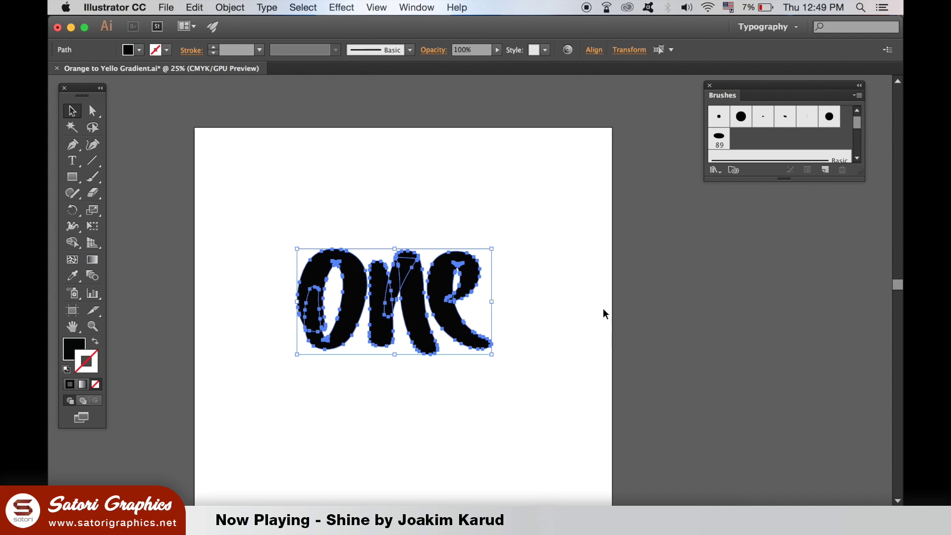
Inspect the outlined e, both n strokes and the o individually
{"action": "left_click", "coordinate": [567, 316]}
{"action": "left_click", "coordinate": [462, 319]}
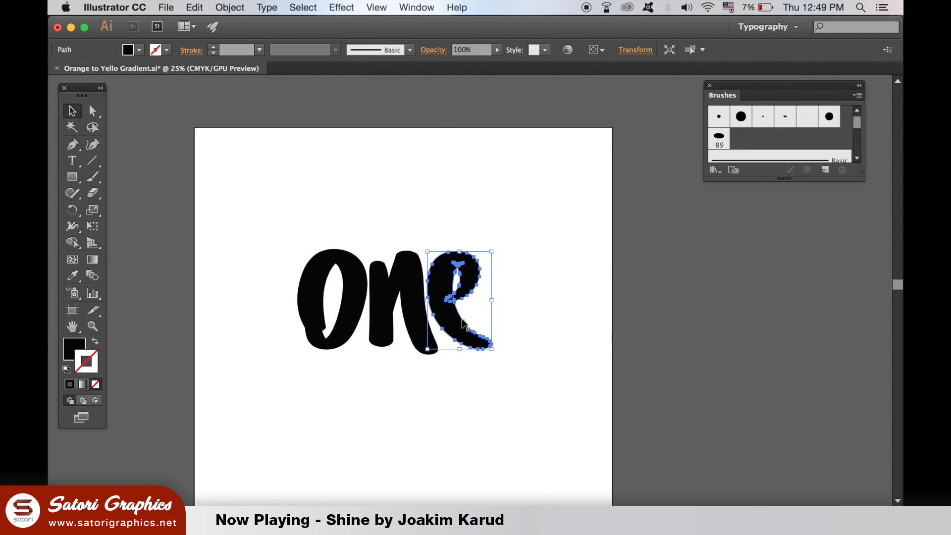
{"action": "left_click", "coordinate": [389, 281]}
{"action": "left_click", "coordinate": [377, 315]}
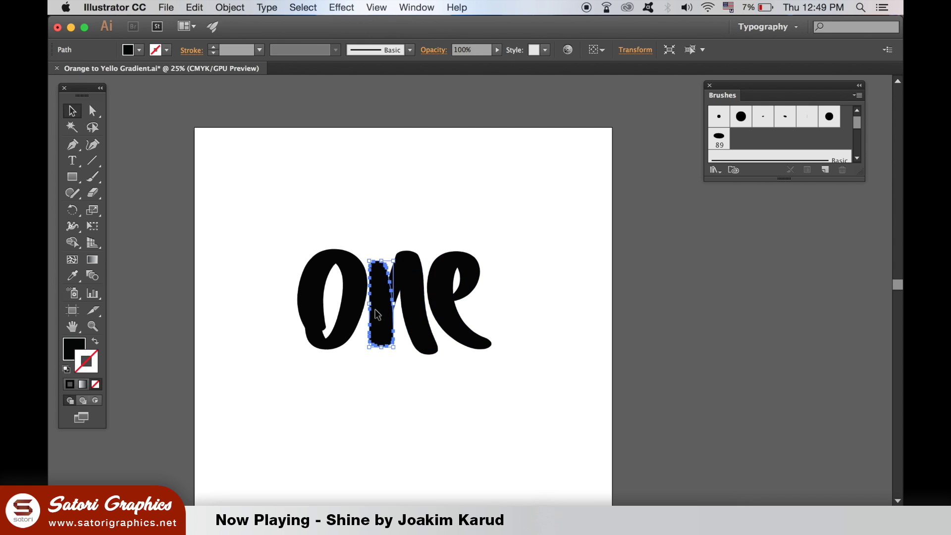
{"action": "left_click", "coordinate": [356, 307]}
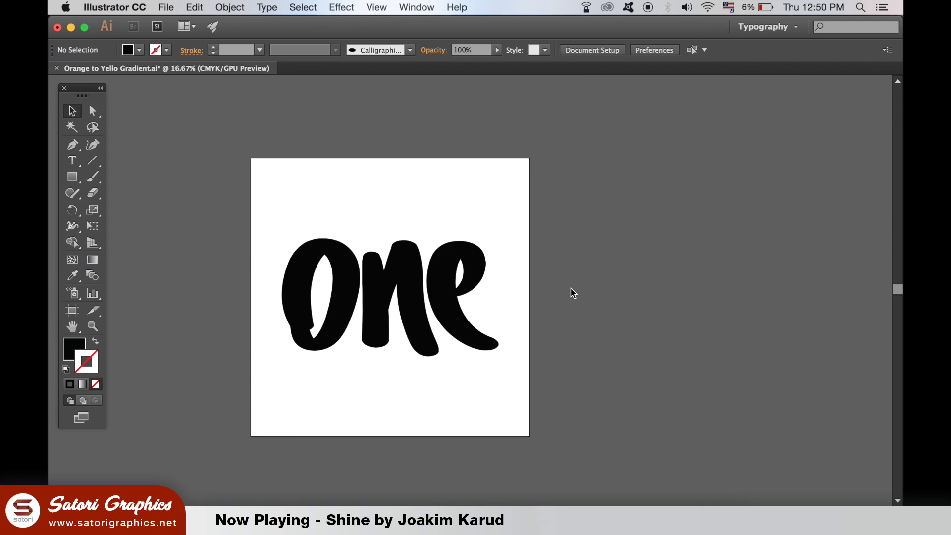
{"action": "left_click", "coordinate": [91, 111]}
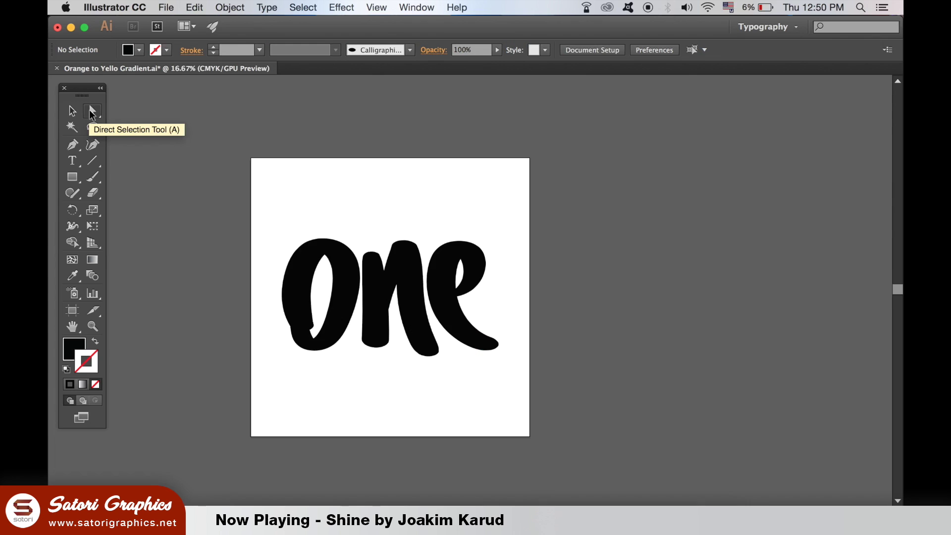
Zoom in and drag the O's bottom anchor slightly lower
{"action": "key", "text": "super+equal"}
{"action": "key", "text": "super+equal"}
{"action": "left_click_drag", "start_coordinate": [152, 114], "coordinate": [259, 106]}
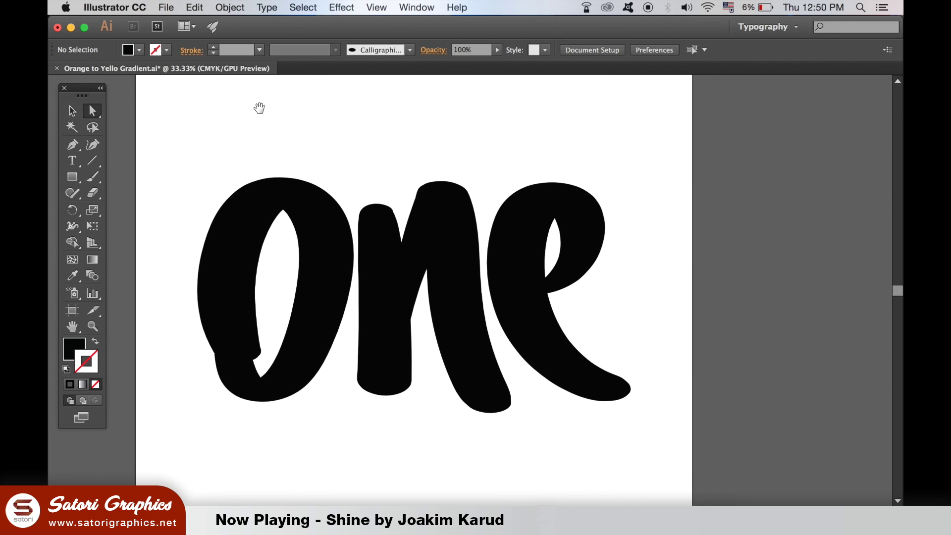
{"action": "left_click", "coordinate": [246, 227]}
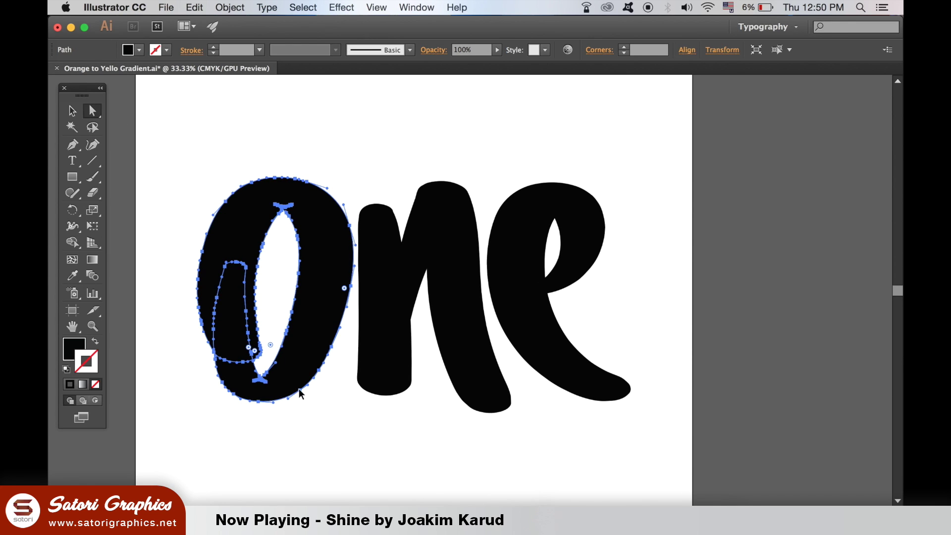
{"action": "left_click_drag", "start_coordinate": [297, 398], "coordinate": [255, 413]}
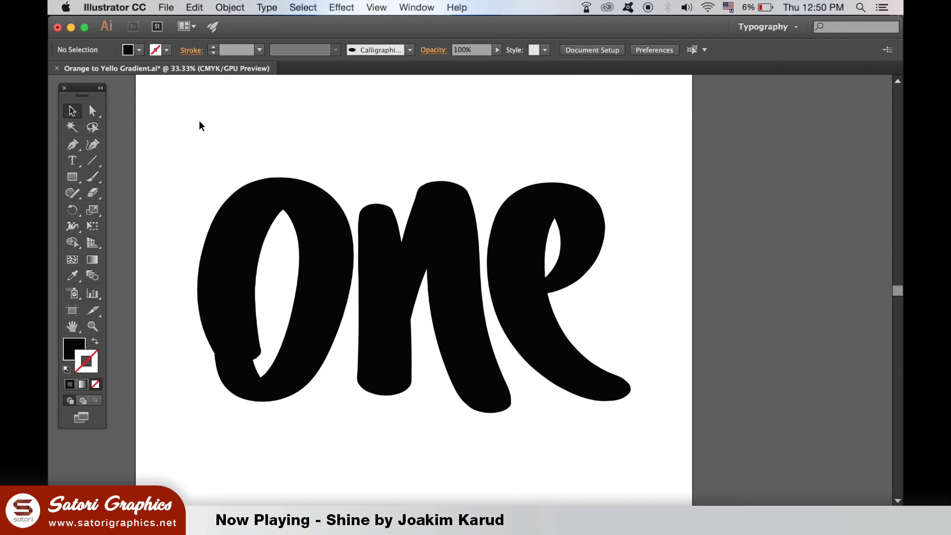
{"action": "left_click_drag", "start_coordinate": [174, 106], "coordinate": [609, 354]}
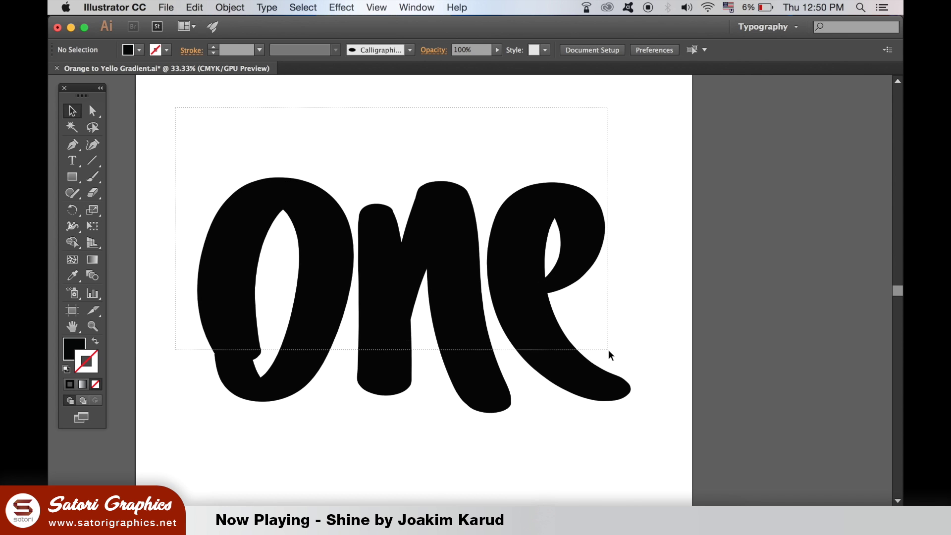
Simplify the lettering paths with 48% curve precision
{"action": "left_click", "coordinate": [241, 4]}
{"action": "mouse_move", "coordinate": [269, 260]}
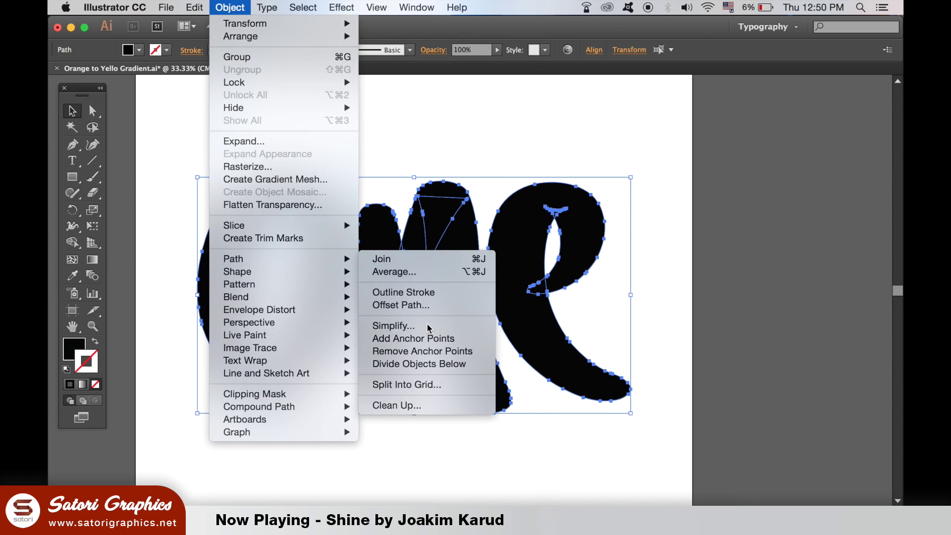
{"action": "left_click", "coordinate": [657, 243]}
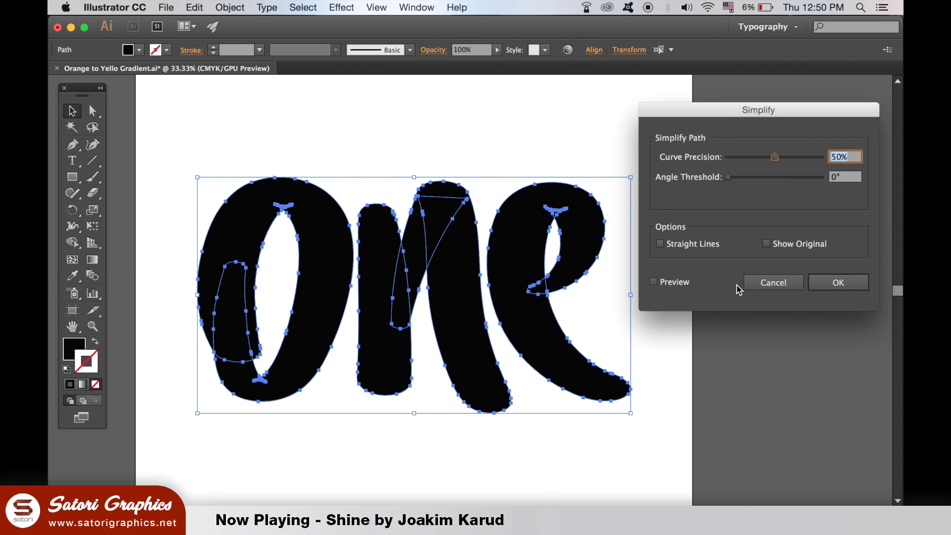
{"action": "left_click", "coordinate": [682, 287]}
{"action": "left_click_drag", "start_coordinate": [792, 158], "coordinate": [805, 157]}
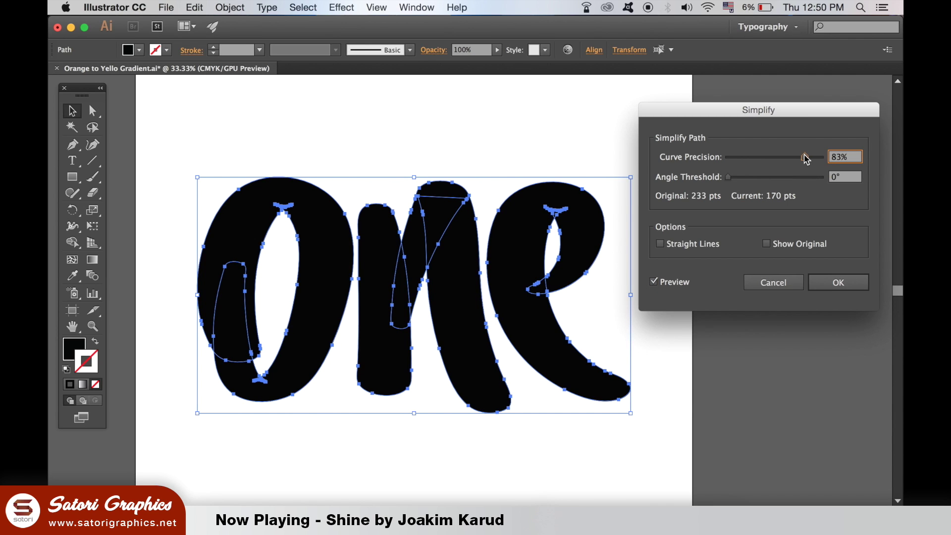
{"action": "left_click", "coordinate": [755, 157]}
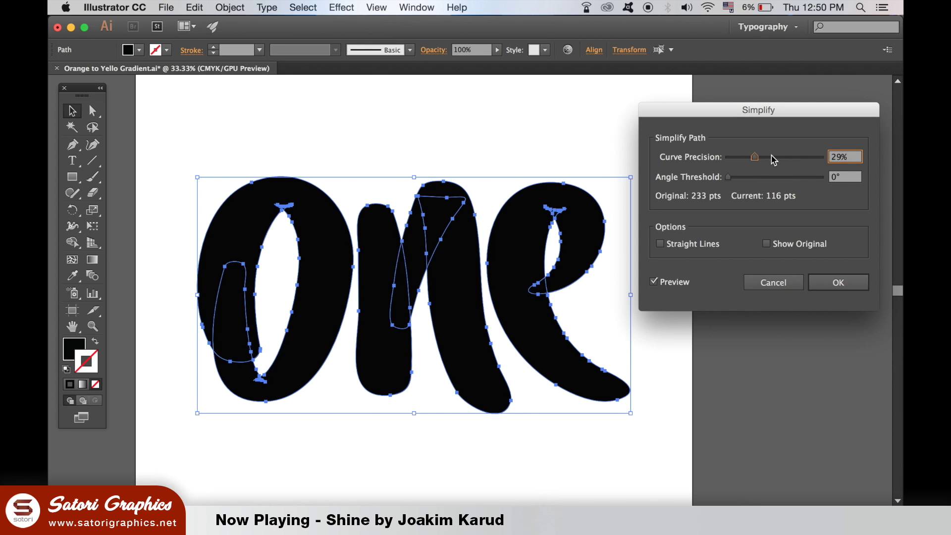
{"action": "left_click", "coordinate": [772, 157]}
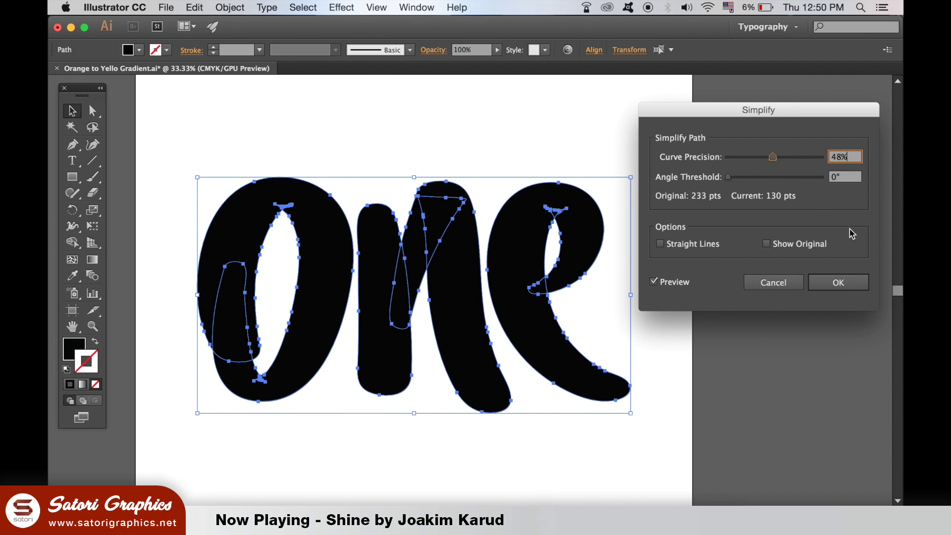
{"action": "left_click", "coordinate": [841, 282]}
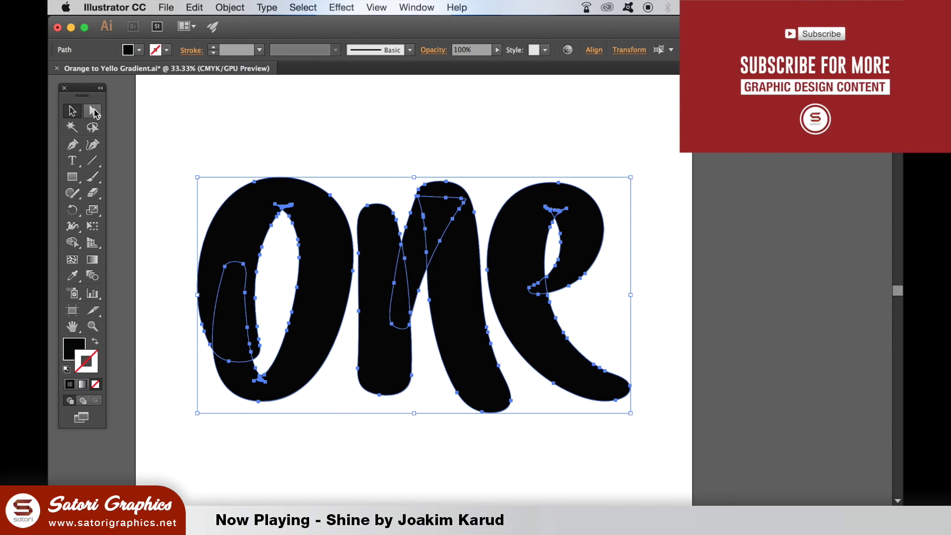
Drag the n stem's bottom anchor down to lengthen it
{"action": "left_click", "coordinate": [93, 112]}
{"action": "left_click", "coordinate": [381, 394]}
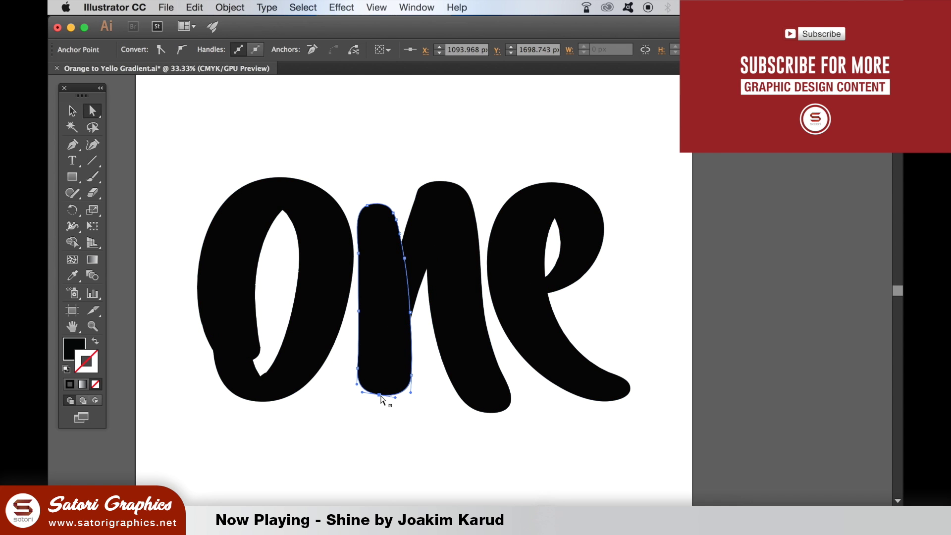
{"action": "left_click_drag", "start_coordinate": [380, 402], "coordinate": [358, 412]}
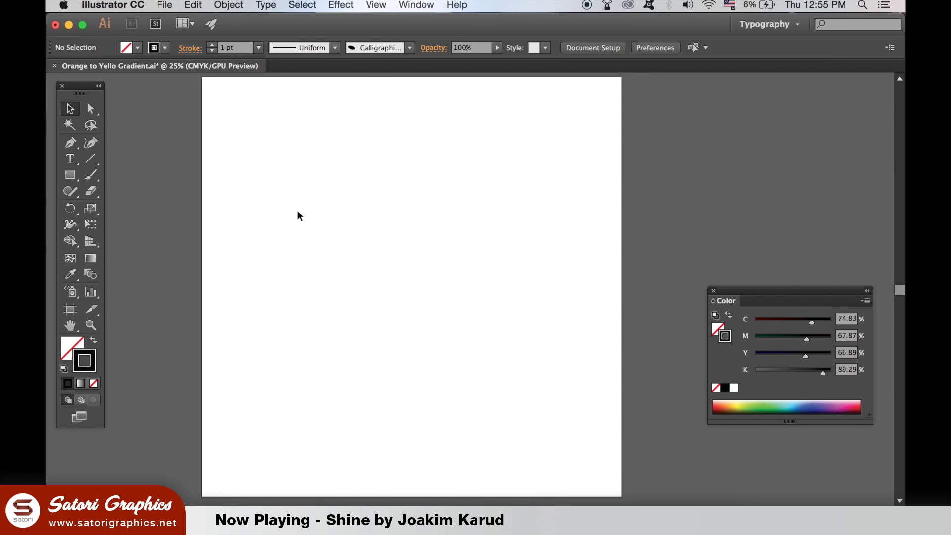
Show the rulers and drag three horizontal guides onto the artboard
{"action": "key", "text": "super+r"}
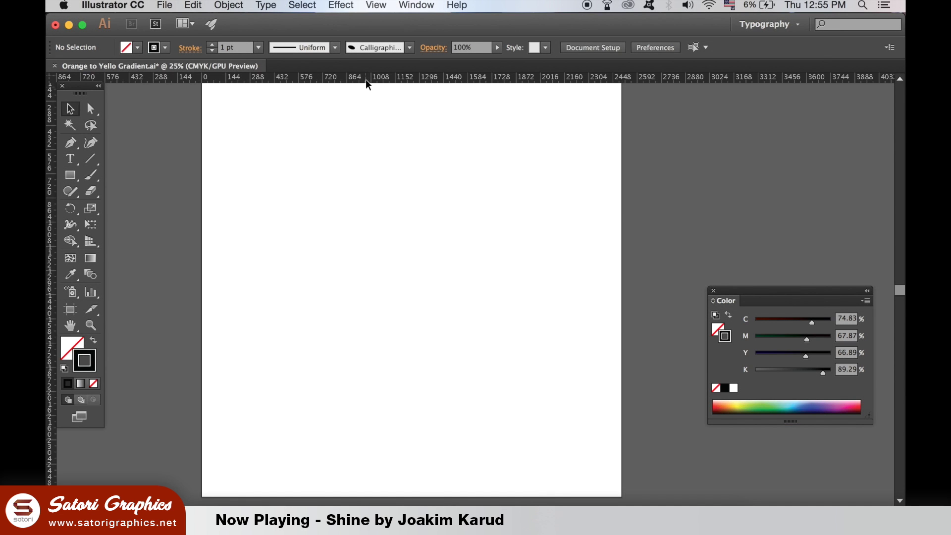
{"action": "left_click_drag", "start_coordinate": [366, 80], "coordinate": [370, 294]}
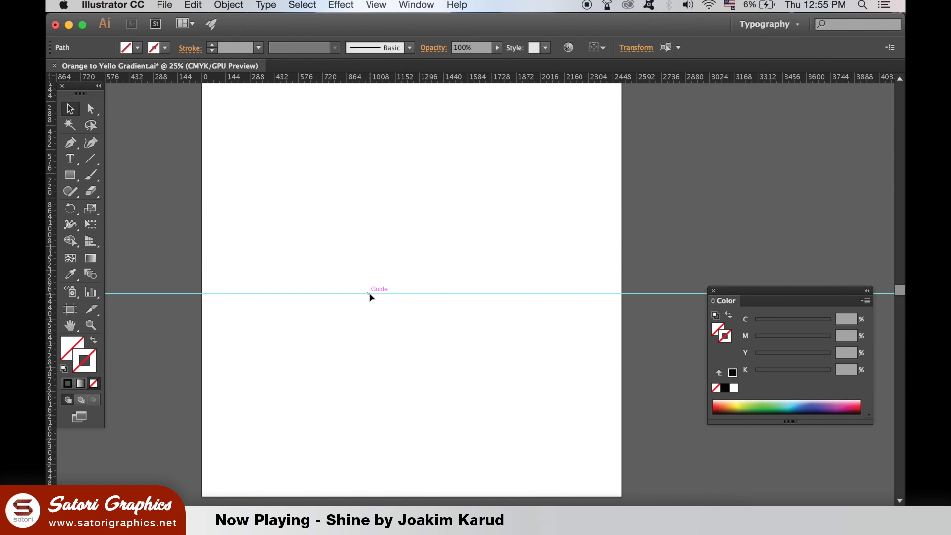
{"action": "left_click_drag", "start_coordinate": [397, 212], "coordinate": [398, 219]}
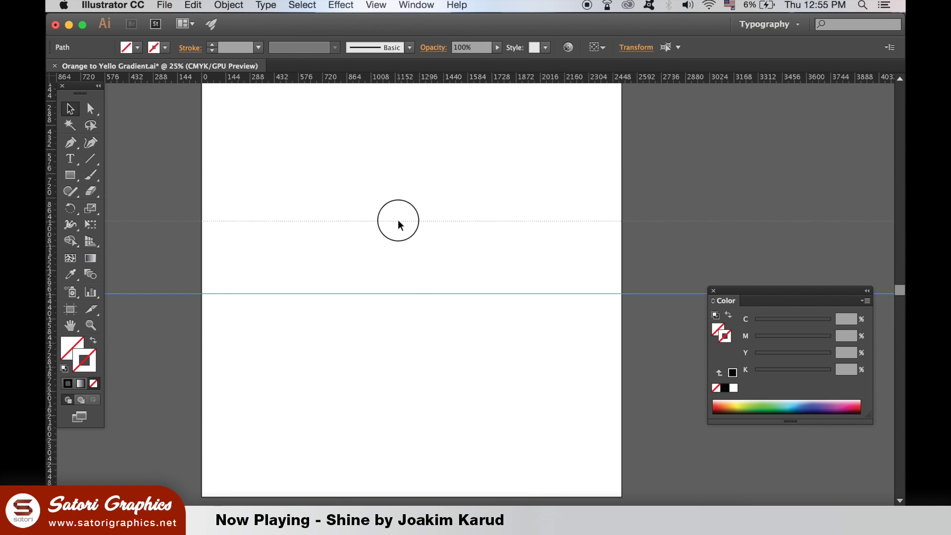
{"action": "left_click_drag", "start_coordinate": [410, 380], "coordinate": [411, 369]}
{"action": "left_click_drag", "start_coordinate": [426, 77], "coordinate": [430, 261]}
{"action": "key", "text": "super+equal"}
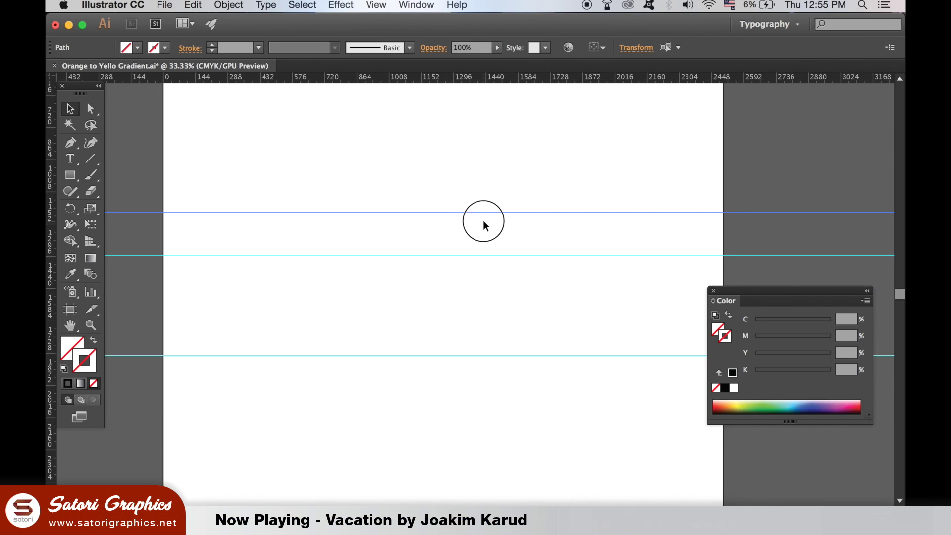
{"action": "left_click_drag", "start_coordinate": [482, 222], "coordinate": [469, 238]}
Deselect the guide, set the stroke colour to black and pick the Paintbrush
{"action": "left_click", "coordinate": [133, 308]}
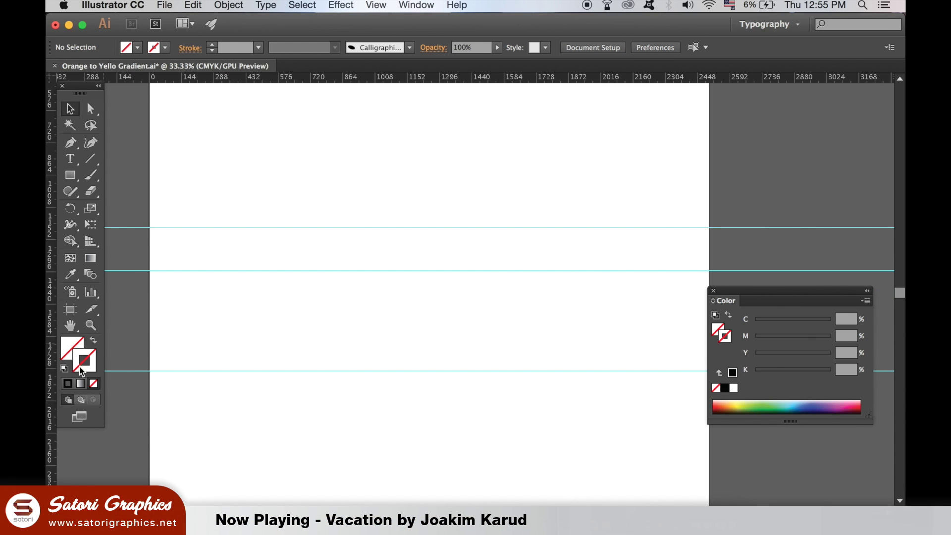
{"action": "left_click", "coordinate": [67, 383]}
{"action": "left_click", "coordinate": [92, 175]}
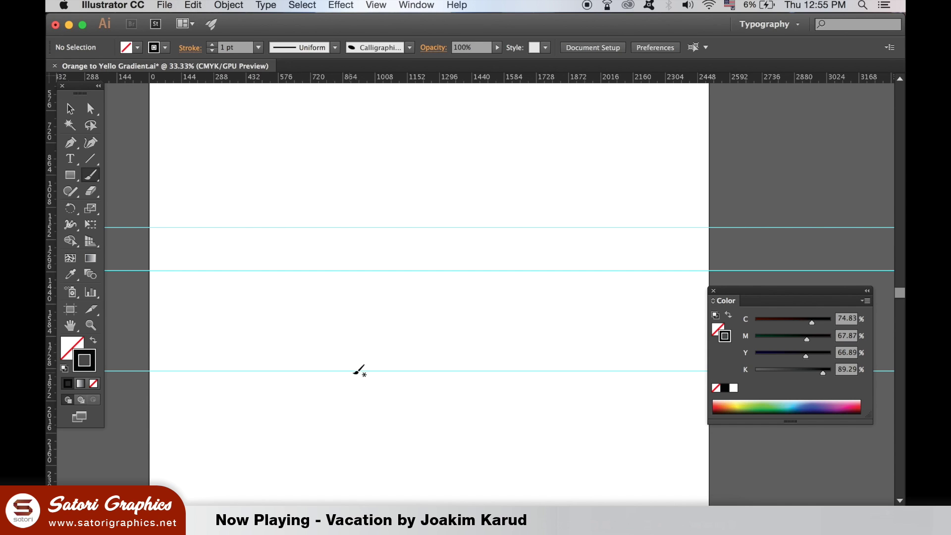
Paint practice calligraphic o, looped l and c strokes between the guides
{"action": "mouse_move", "coordinate": [322, 322]}
{"action": "left_mouse_down"}
{"action": "mouse_move", "coordinate": [328, 365]}
{"action": "mouse_move", "coordinate": [350, 282]}
{"action": "mouse_move", "coordinate": [303, 320]}
{"action": "mouse_move", "coordinate": [322, 364]}
{"action": "left_mouse_up"}
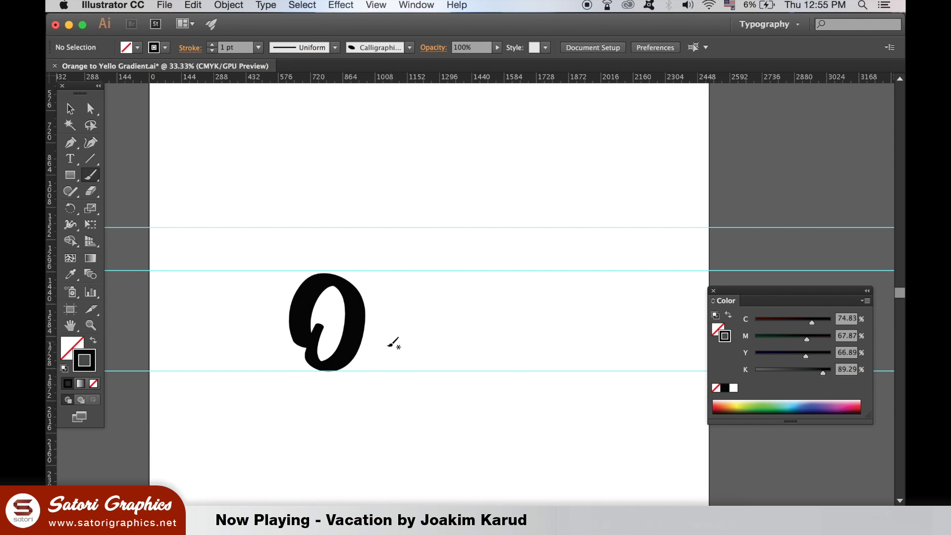
{"action": "mouse_move", "coordinate": [369, 352]}
{"action": "left_mouse_down"}
{"action": "mouse_move", "coordinate": [395, 361]}
{"action": "mouse_move", "coordinate": [410, 296]}
{"action": "mouse_move", "coordinate": [401, 250]}
{"action": "mouse_move", "coordinate": [384, 243]}
{"action": "mouse_move", "coordinate": [373, 294]}
{"action": "mouse_move", "coordinate": [389, 353]}
{"action": "mouse_move", "coordinate": [415, 370]}
{"action": "left_mouse_up"}
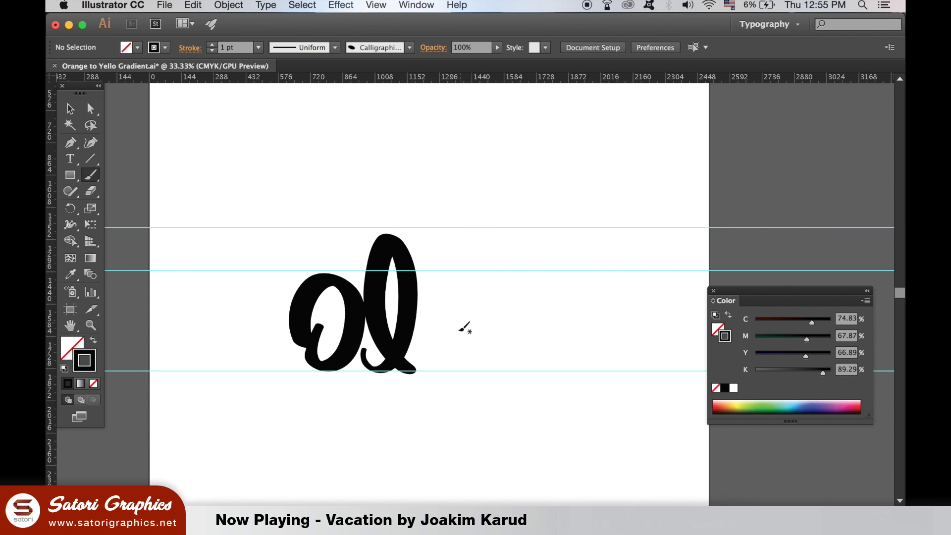
{"action": "mouse_move", "coordinate": [462, 326]}
{"action": "left_mouse_down"}
{"action": "mouse_move", "coordinate": [441, 282]}
{"action": "mouse_move", "coordinate": [454, 365]}
{"action": "mouse_move", "coordinate": [498, 366]}
{"action": "left_mouse_up"}
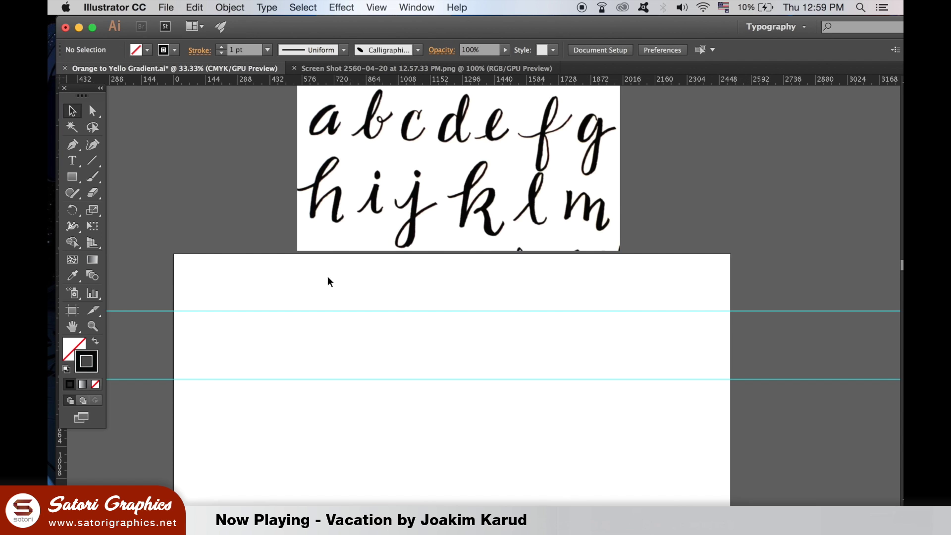
Paint five cursive a's in a row between the guides with the Paintbrush
{"action": "left_click", "coordinate": [92, 176]}
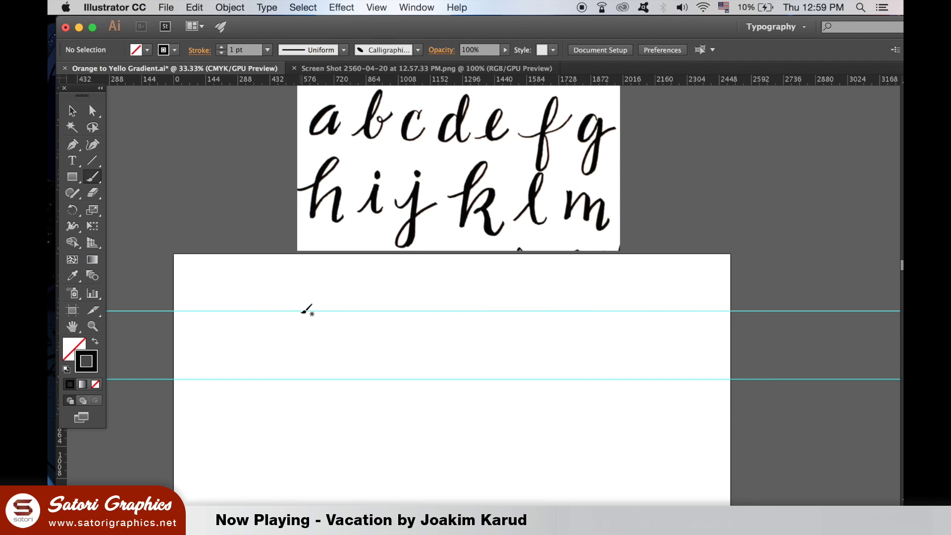
{"action": "mouse_move", "coordinate": [307, 312]}
{"action": "left_mouse_down"}
{"action": "mouse_move", "coordinate": [276, 327]}
{"action": "mouse_move", "coordinate": [258, 352]}
{"action": "mouse_move", "coordinate": [265, 370]}
{"action": "mouse_move", "coordinate": [296, 372]}
{"action": "mouse_move", "coordinate": [312, 327]}
{"action": "mouse_move", "coordinate": [303, 377]}
{"action": "mouse_move", "coordinate": [322, 374]}
{"action": "left_mouse_up"}
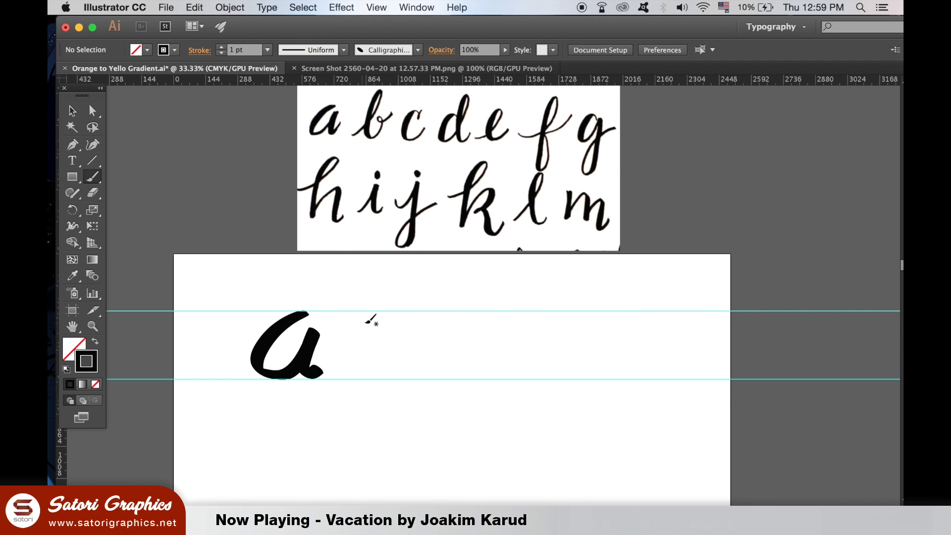
{"action": "left_click", "coordinate": [400, 312]}
{"action": "mouse_move", "coordinate": [400, 313]}
{"action": "left_mouse_down"}
{"action": "mouse_move", "coordinate": [352, 346]}
{"action": "mouse_move", "coordinate": [367, 373]}
{"action": "mouse_move", "coordinate": [398, 350]}
{"action": "mouse_move", "coordinate": [424, 373]}
{"action": "left_mouse_up"}
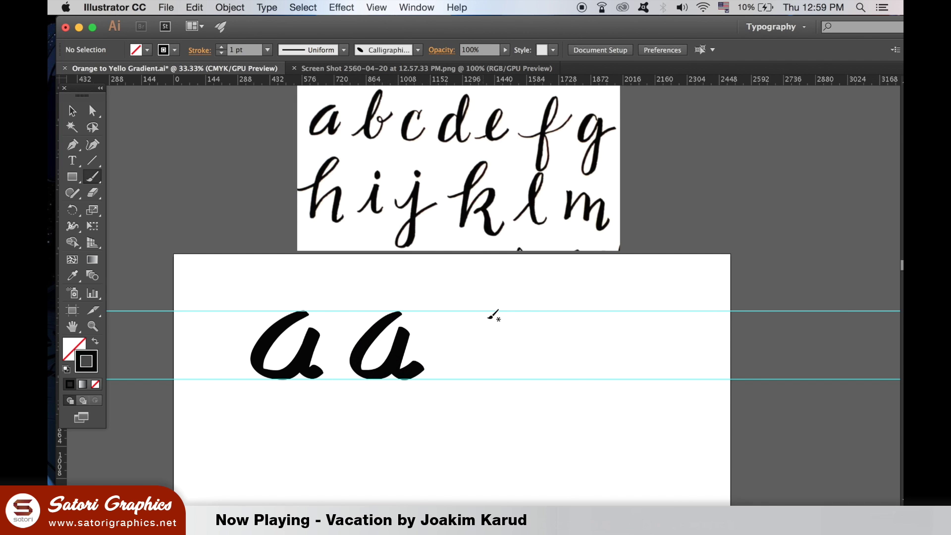
{"action": "mouse_move", "coordinate": [492, 314]}
{"action": "left_mouse_down"}
{"action": "mouse_move", "coordinate": [450, 357]}
{"action": "mouse_move", "coordinate": [452, 373]}
{"action": "mouse_move", "coordinate": [473, 376]}
{"action": "mouse_move", "coordinate": [498, 340]}
{"action": "mouse_move", "coordinate": [485, 375]}
{"action": "mouse_move", "coordinate": [520, 367]}
{"action": "left_mouse_up"}
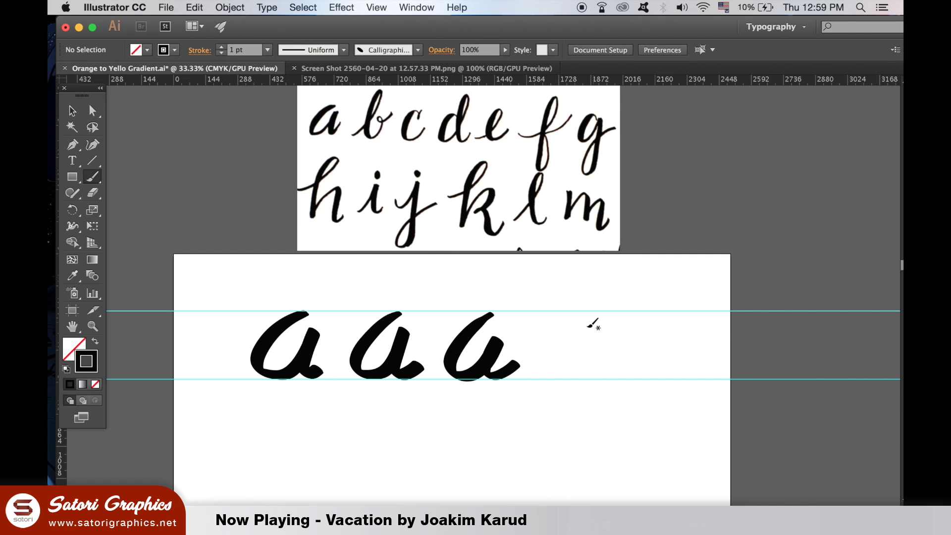
{"action": "mouse_move", "coordinate": [590, 310]}
{"action": "left_mouse_down"}
{"action": "mouse_move", "coordinate": [543, 363]}
{"action": "mouse_move", "coordinate": [552, 379]}
{"action": "mouse_move", "coordinate": [579, 372]}
{"action": "mouse_move", "coordinate": [595, 339]}
{"action": "mouse_move", "coordinate": [588, 370]}
{"action": "mouse_move", "coordinate": [618, 369]}
{"action": "left_mouse_up"}
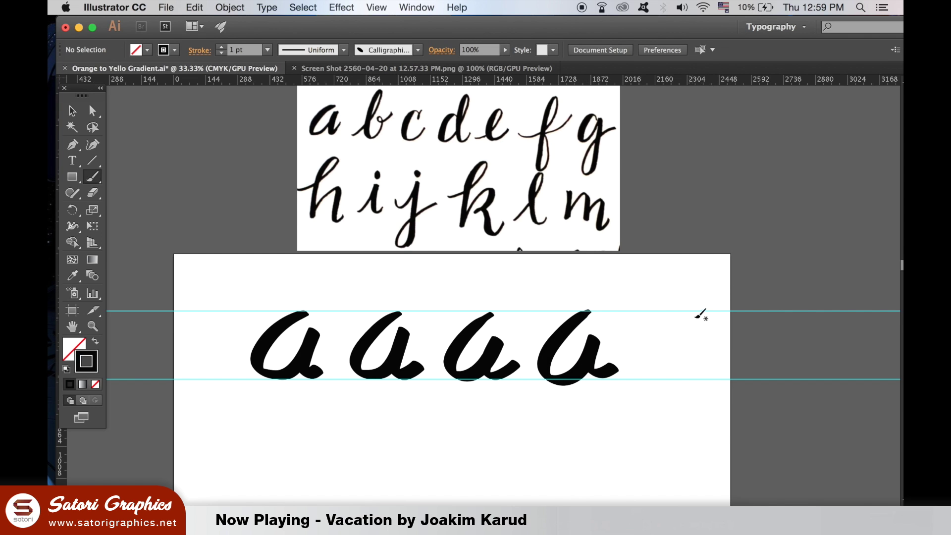
{"action": "mouse_move", "coordinate": [699, 311]}
{"action": "left_mouse_down"}
{"action": "mouse_move", "coordinate": [665, 334]}
{"action": "mouse_move", "coordinate": [650, 367]}
{"action": "mouse_move", "coordinate": [681, 375]}
{"action": "mouse_move", "coordinate": [697, 335]}
{"action": "mouse_move", "coordinate": [686, 374]}
{"action": "mouse_move", "coordinate": [713, 371]}
{"action": "left_mouse_up"}
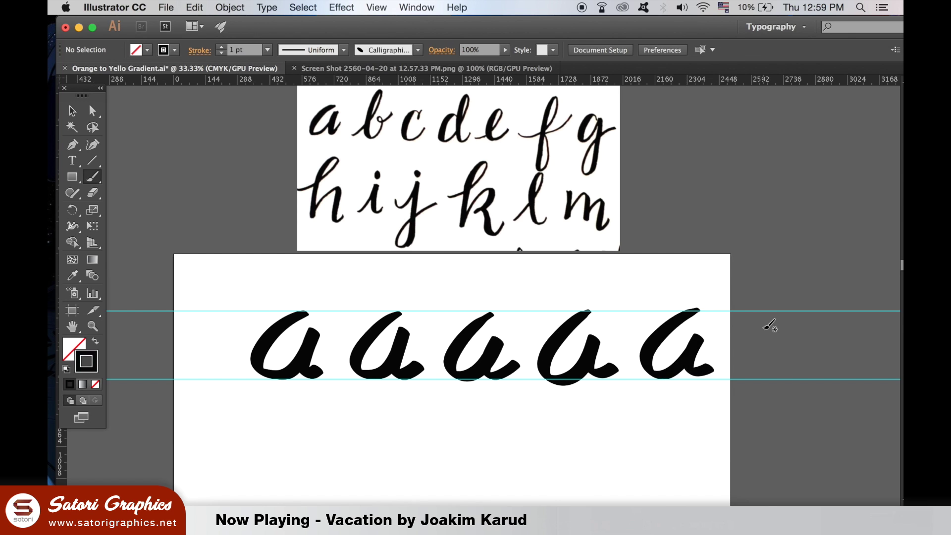